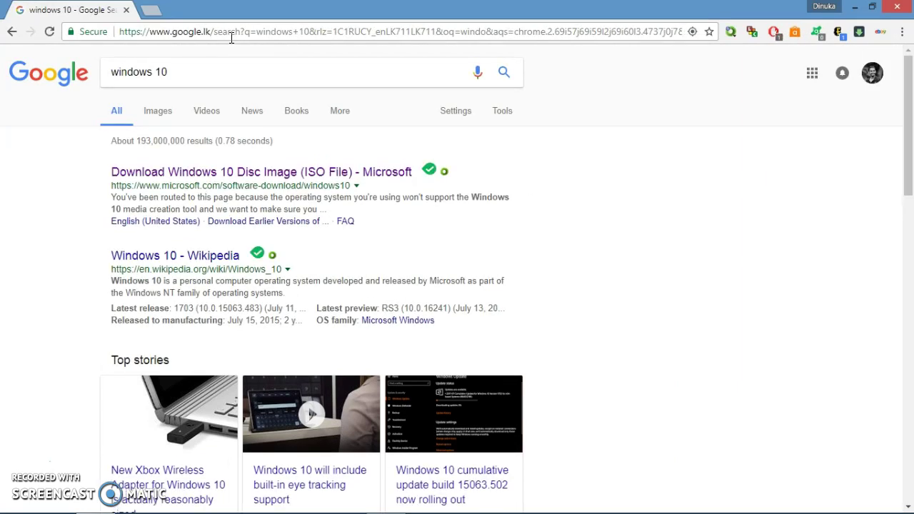
- Open Microsoft's Windows 10 disc image download page from the search results in its own tab and close the search tab
left_click(240, 182)
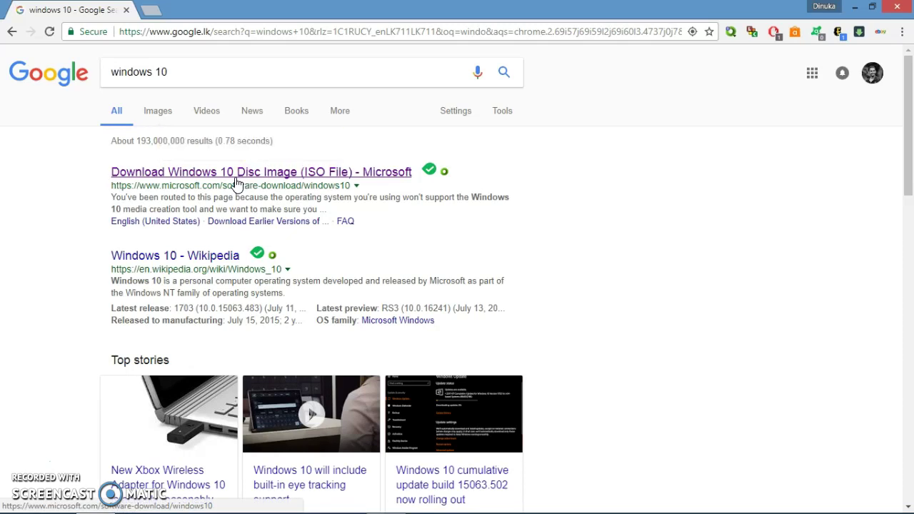
mouse_move(251, 183)
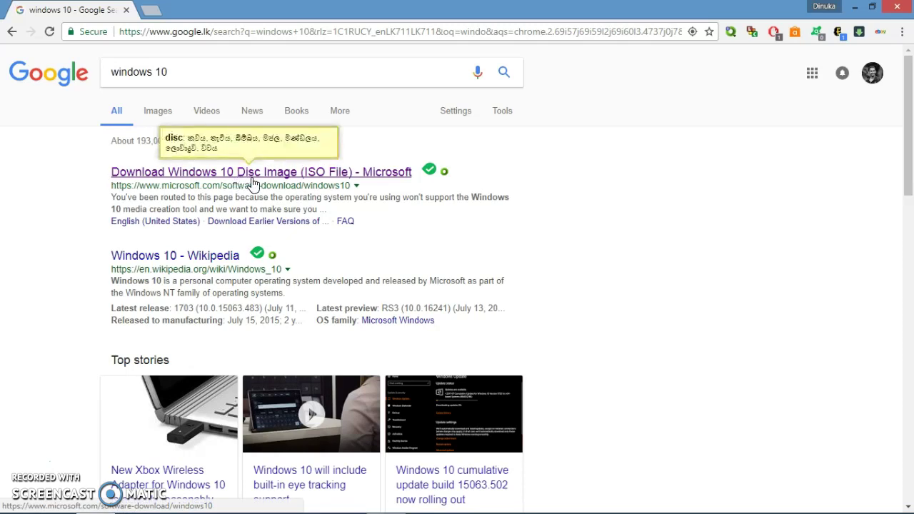
middle_click(172, 177)
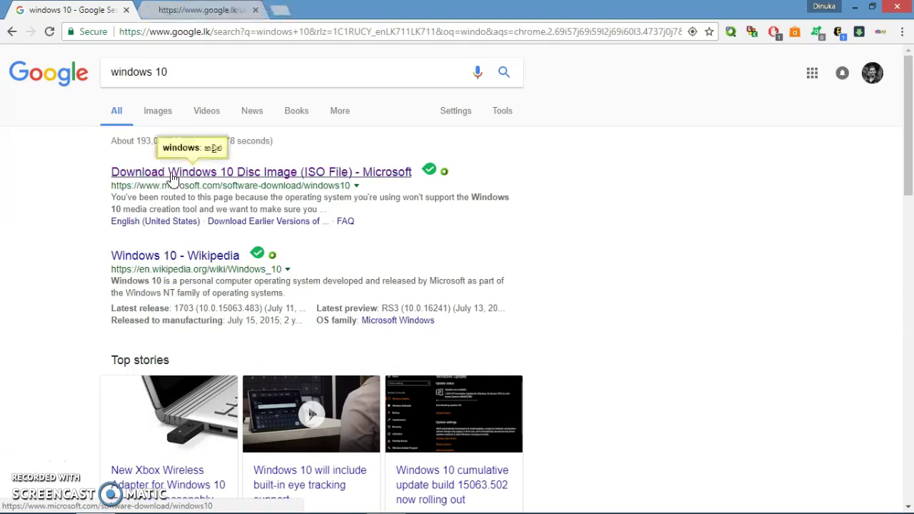
left_click(126, 10)
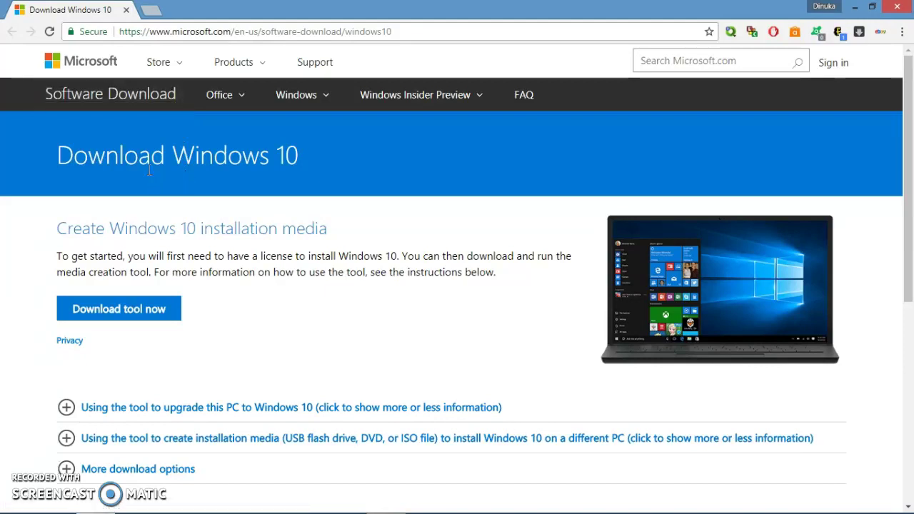
- Download the media creation tool as MediaCreationTool_4.exe, run it, and dismiss the Avast notification
mouse_move(148, 166)
left_click_drag(907, 101, 901, 126)
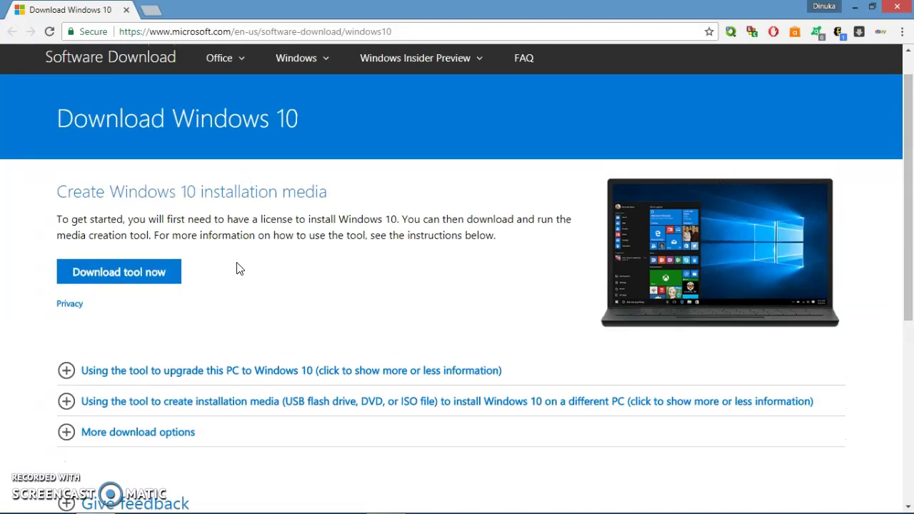
left_click(144, 283)
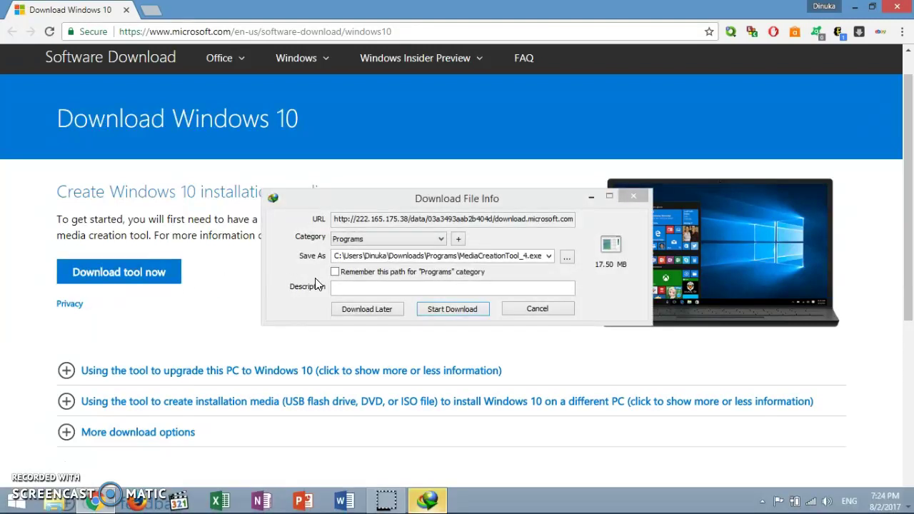
left_click(435, 311)
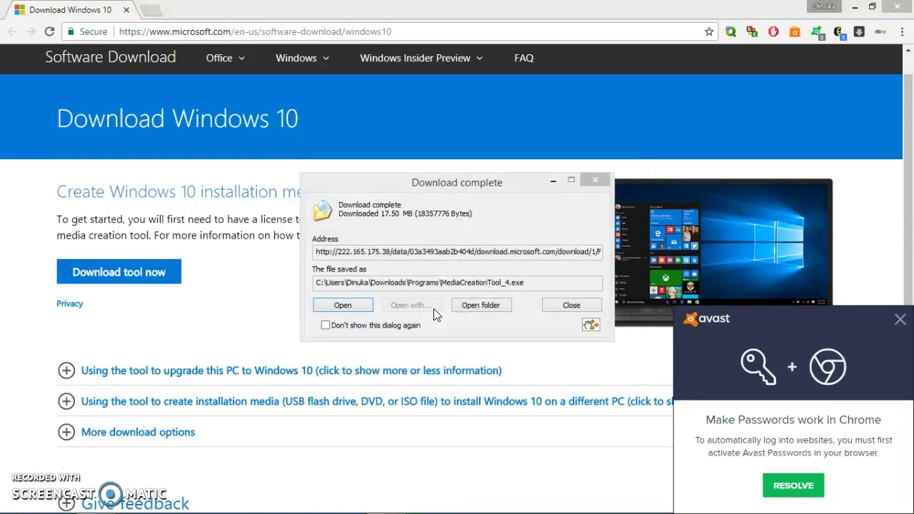
left_click(337, 304)
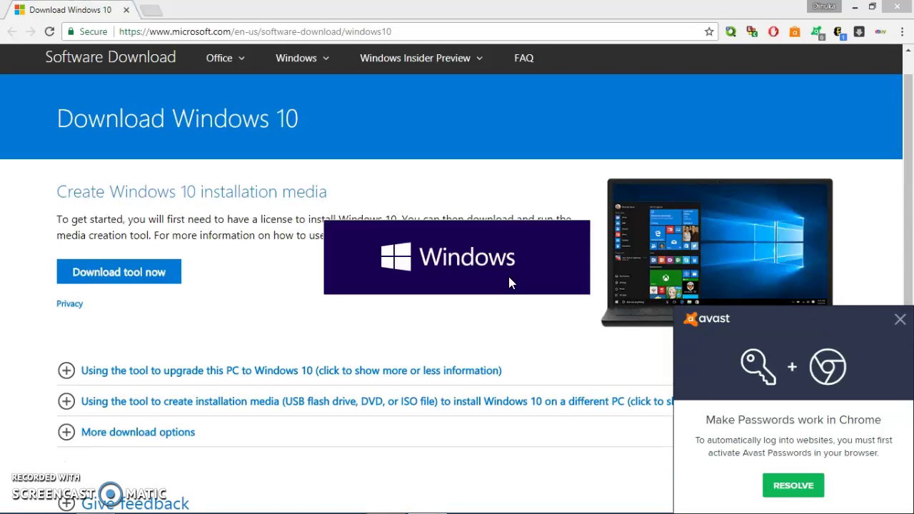
left_click(900, 319)
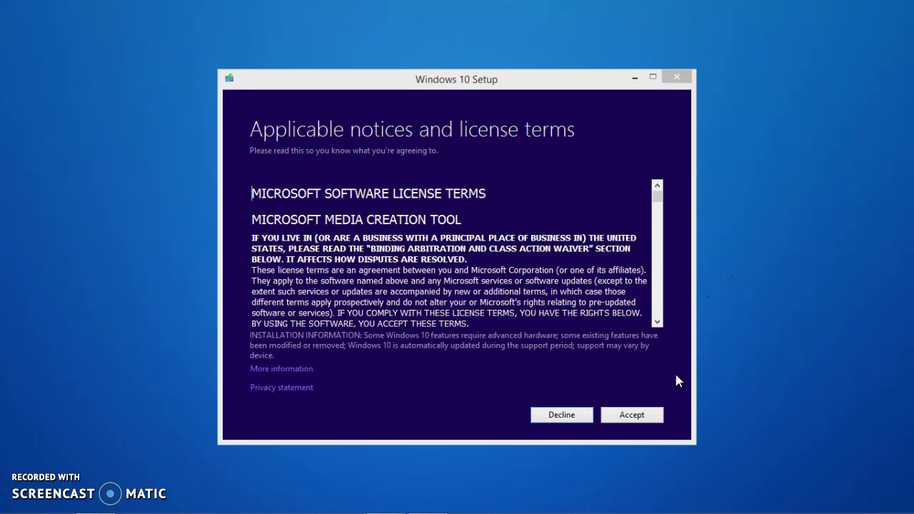
- Accept the license terms and choose to create installation media for another PC
left_click(645, 418)
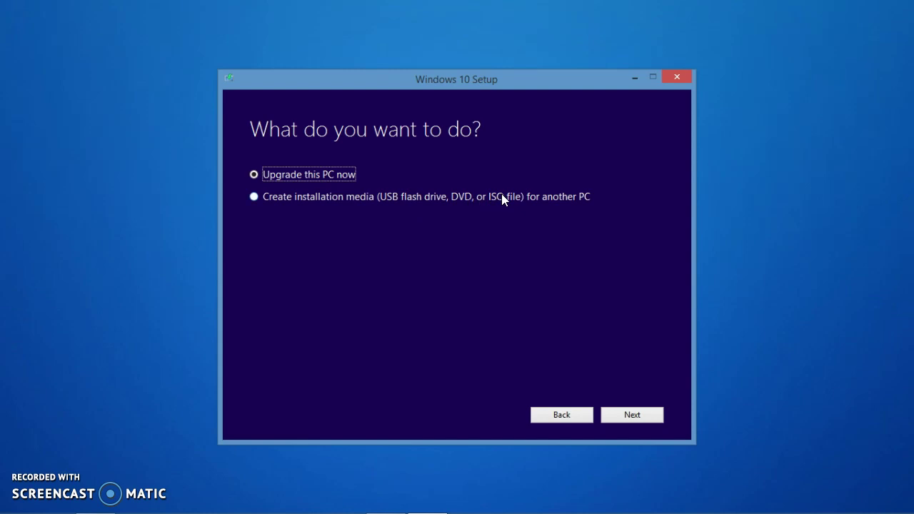
left_click(326, 197)
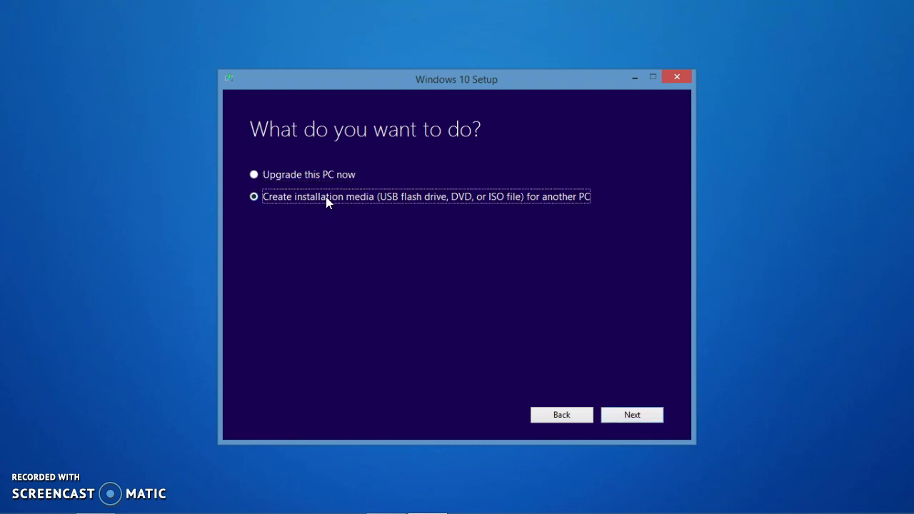
left_click(632, 415)
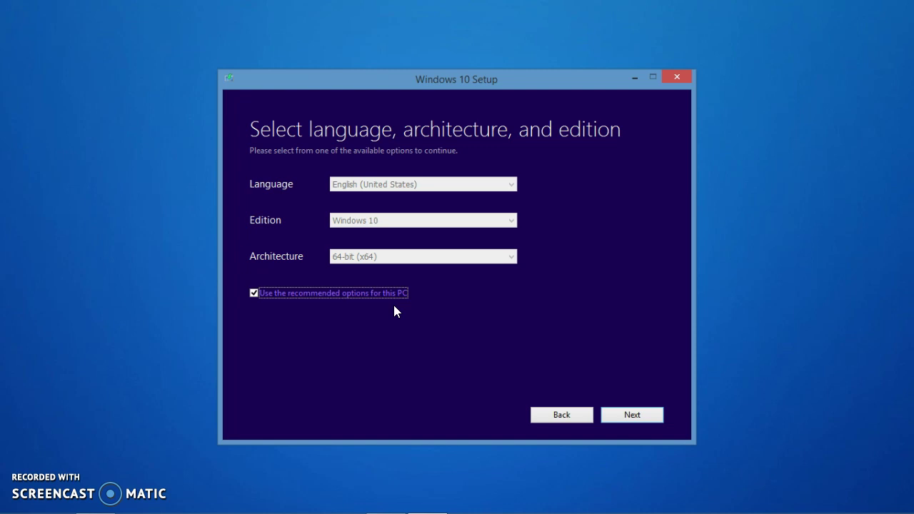
- Turn off the recommended options for this PC and look through the available Windows editions
left_click(356, 293)
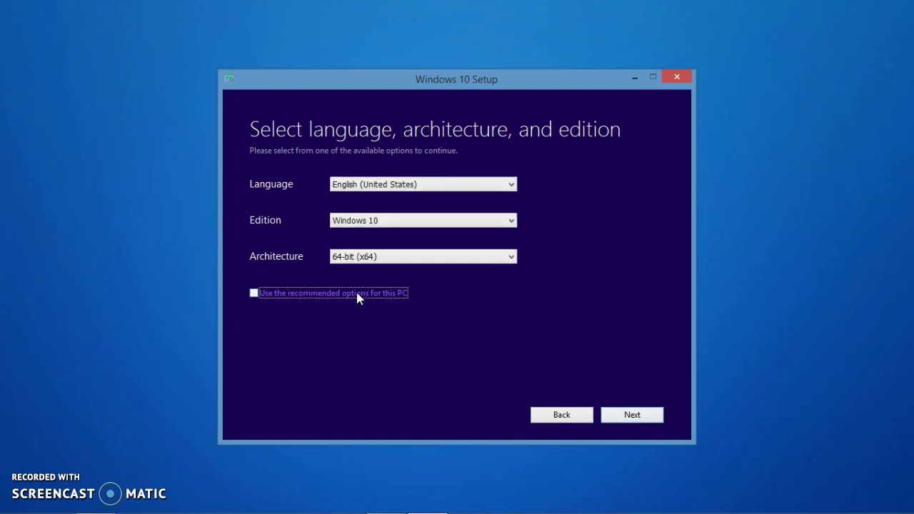
left_click(356, 293)
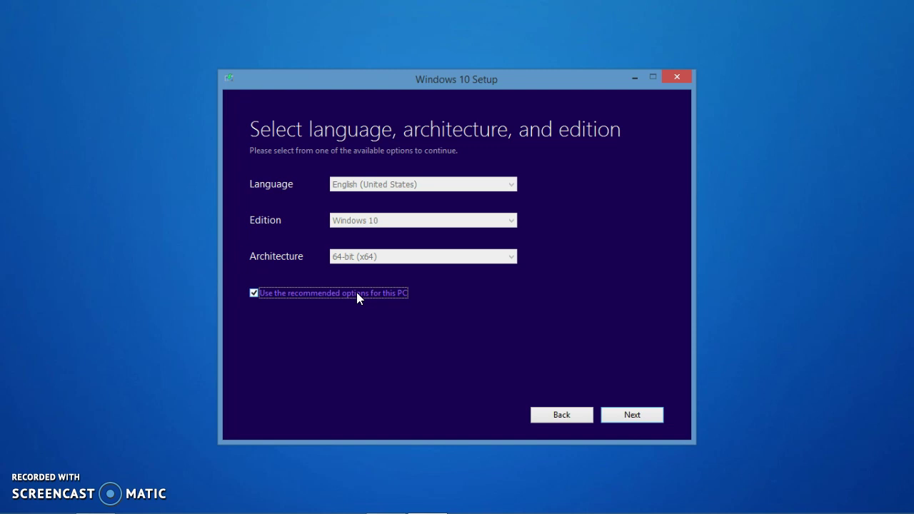
left_click(356, 292)
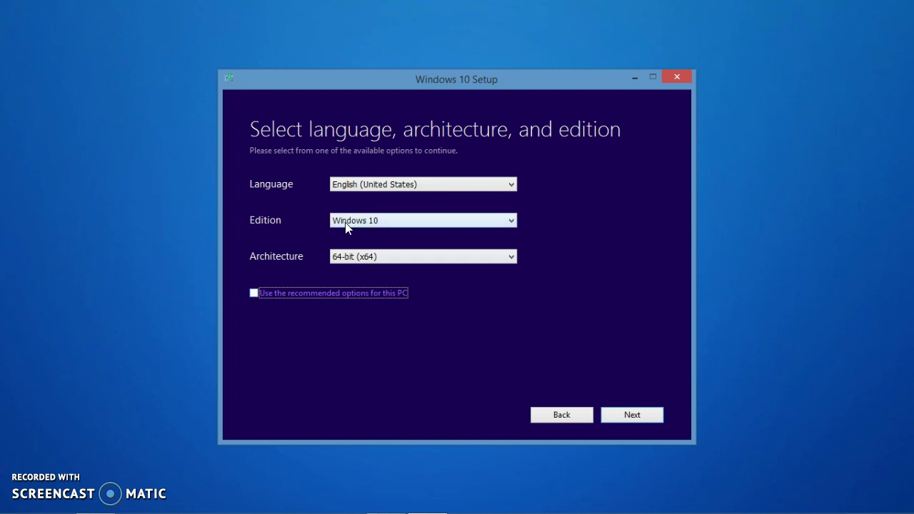
left_click(263, 292)
left_click(263, 292)
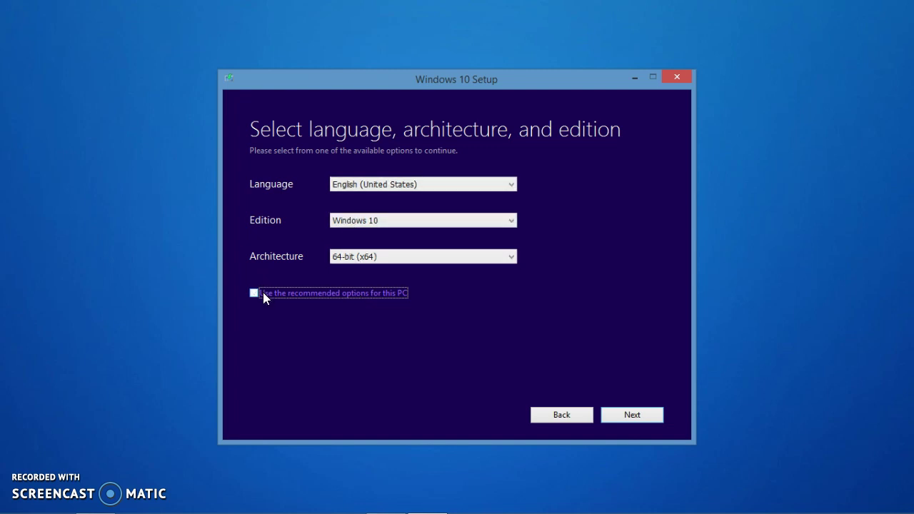
left_click(375, 221)
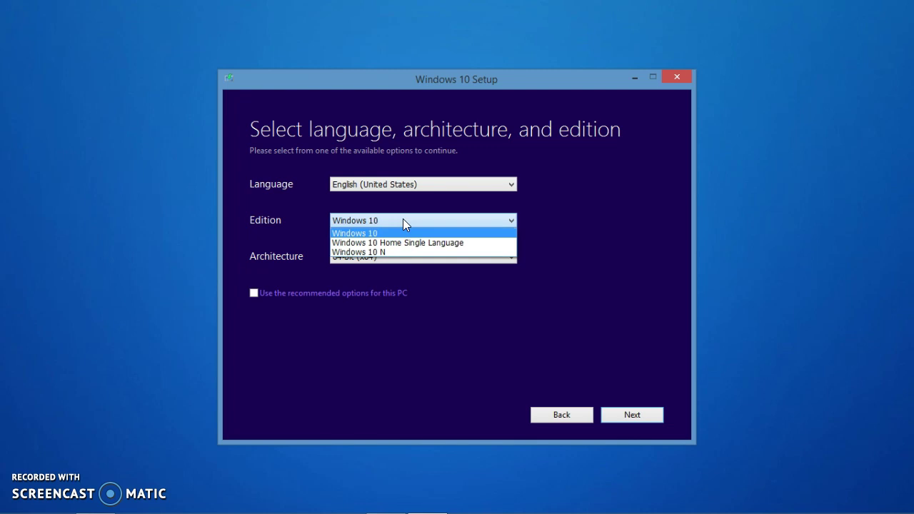
left_click(576, 222)
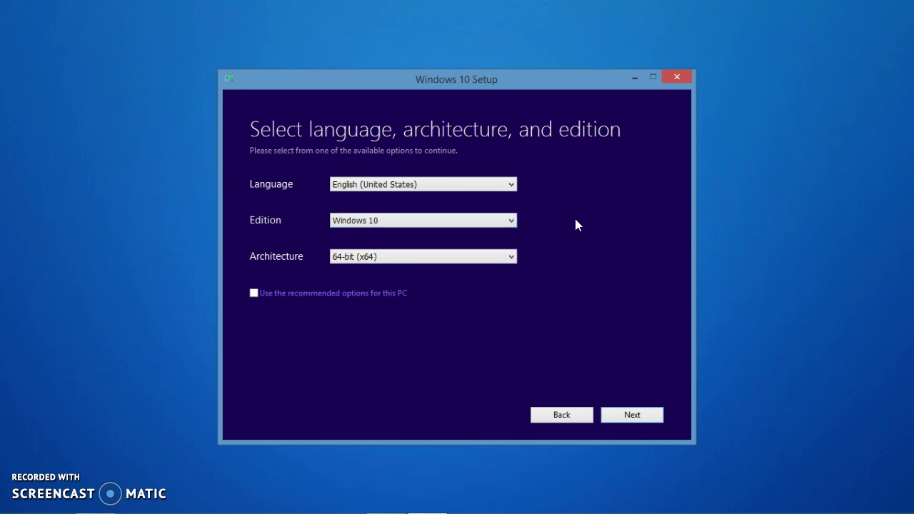
- Choose the Windows 10 edition and set the architecture to Both
left_click(482, 220)
left_click(430, 233)
left_click(380, 258)
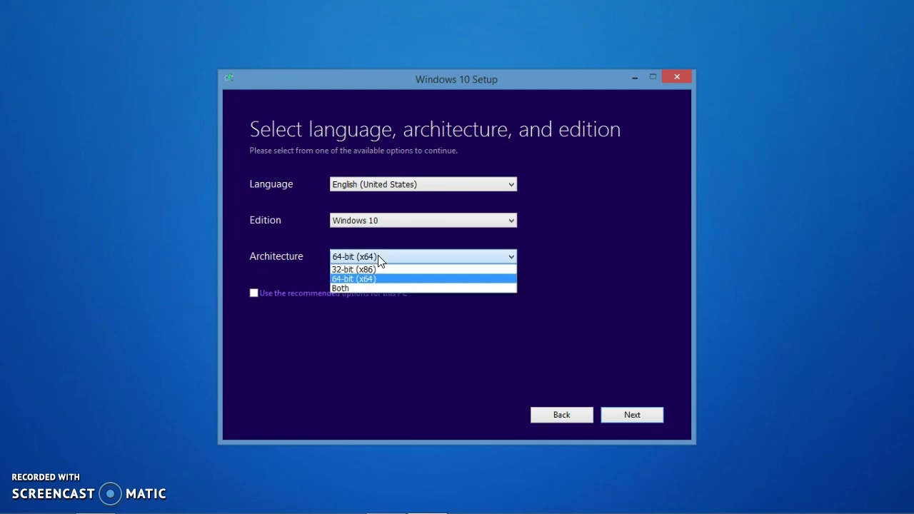
left_click(356, 289)
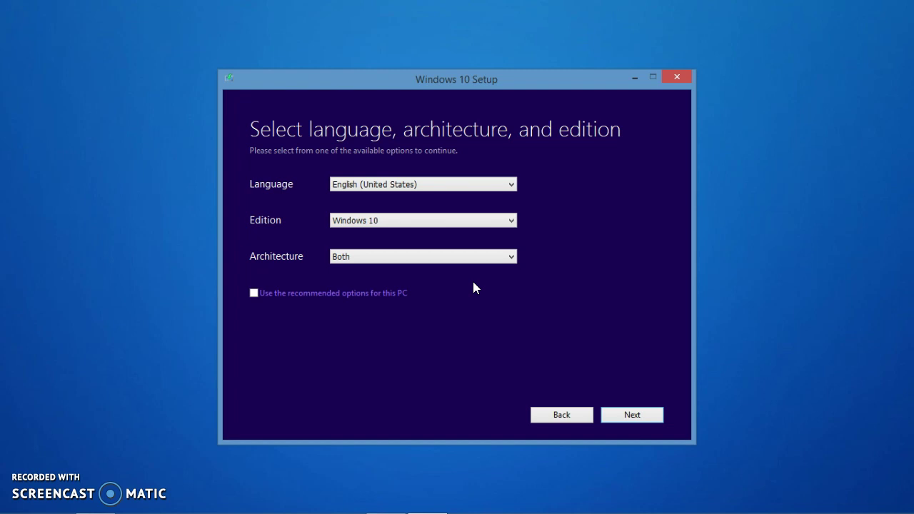
- Restore the recommended options, check the media choice page, and return to the language, architecture and edition page
left_click(254, 294)
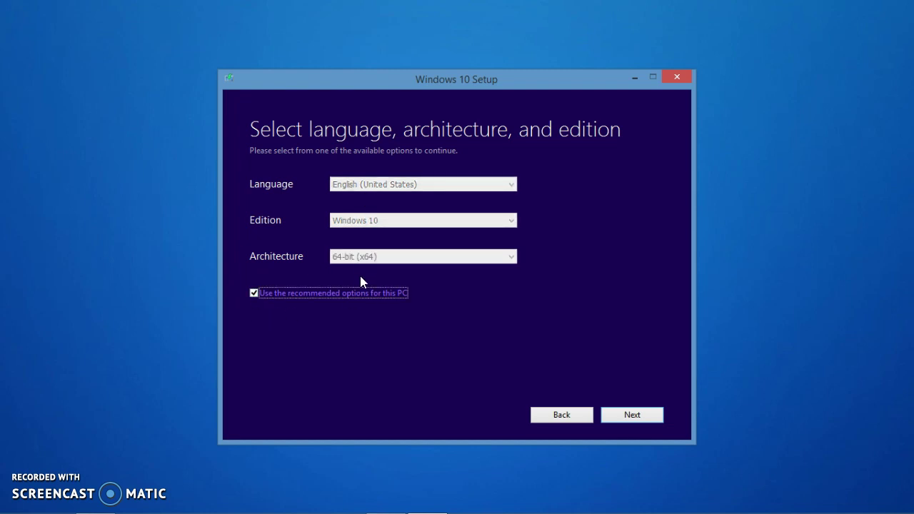
left_click(631, 413)
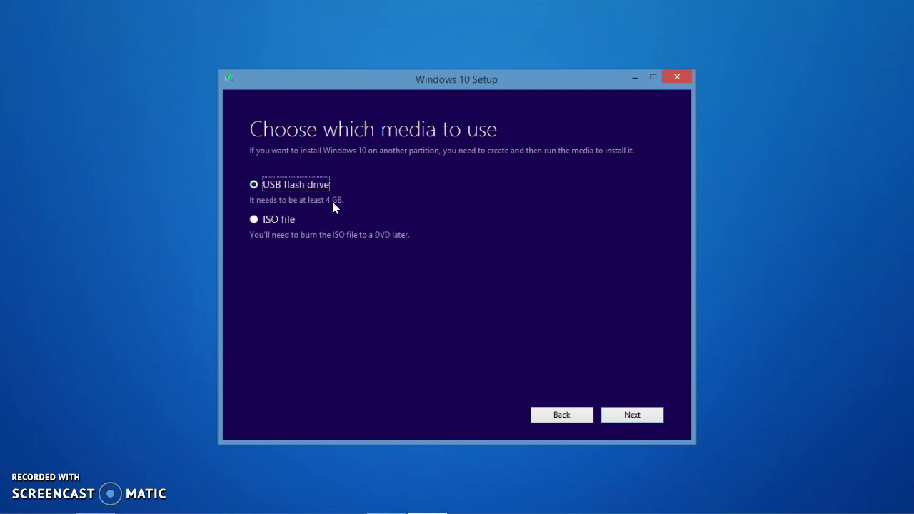
left_click(538, 415)
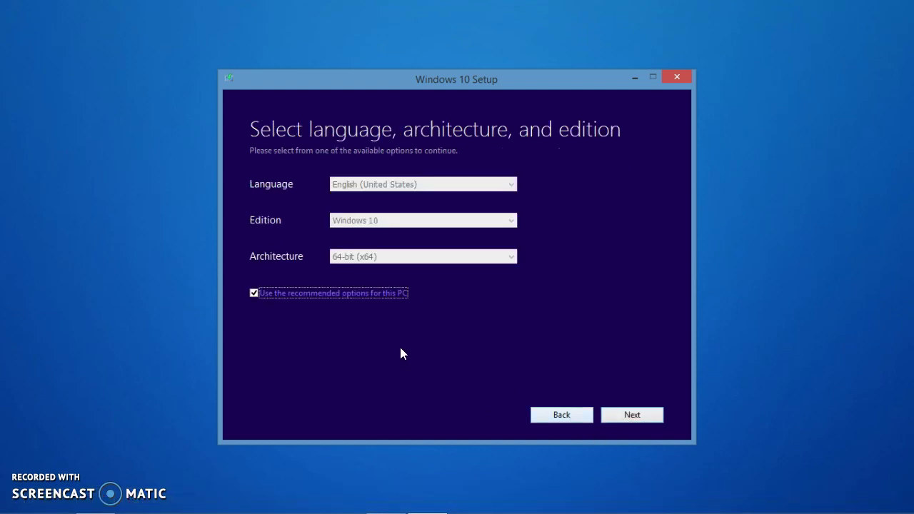
- Turn off the recommended options, set the architecture to Both, and continue to the media choice
left_click(254, 293)
left_click(357, 256)
left_click(348, 288)
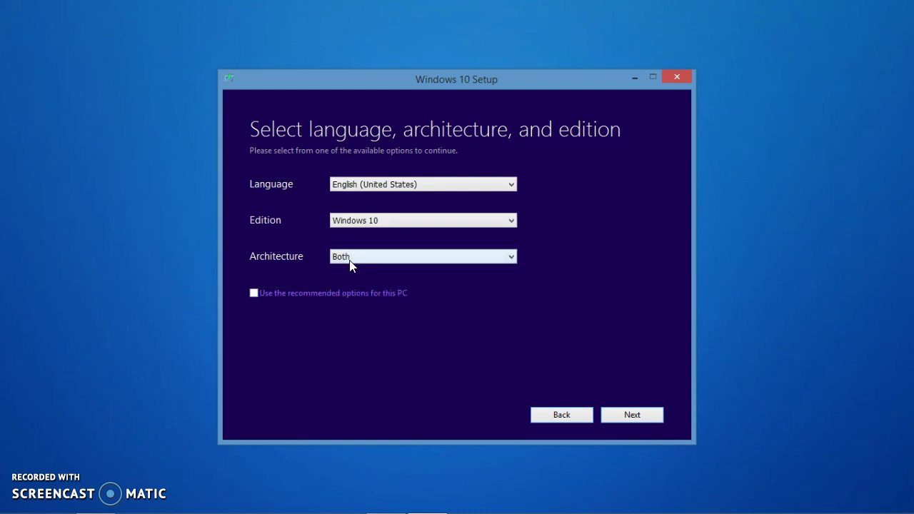
left_click(632, 416)
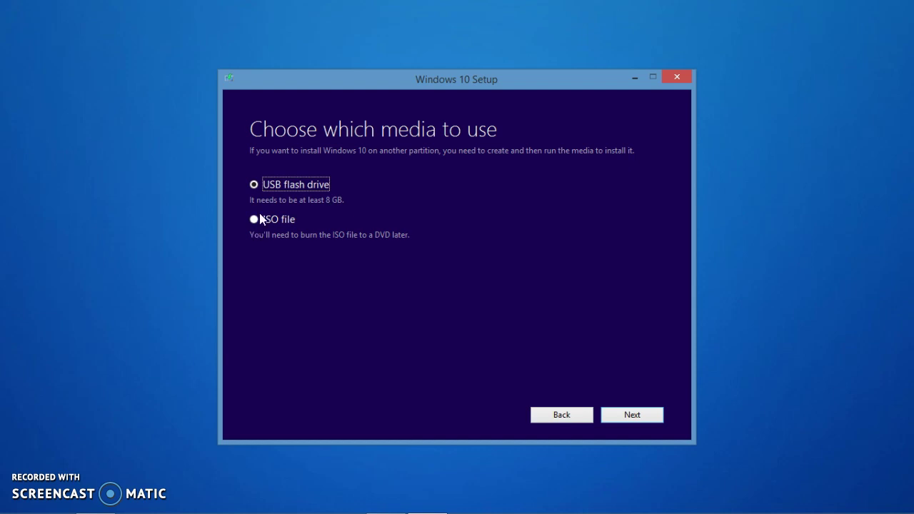
- Choose ISO file as the media and save it to the Desktop under the name Windows, starting the download
left_click(282, 220)
left_click(639, 416)
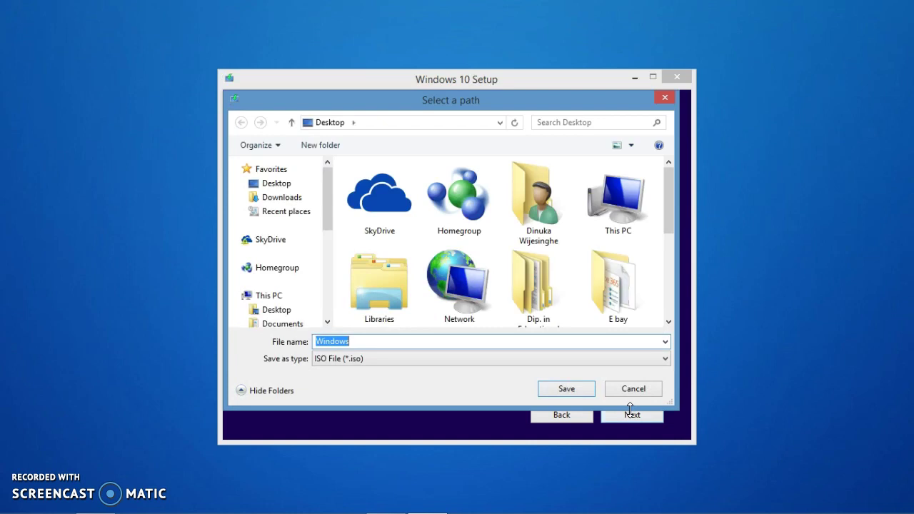
left_click(297, 187)
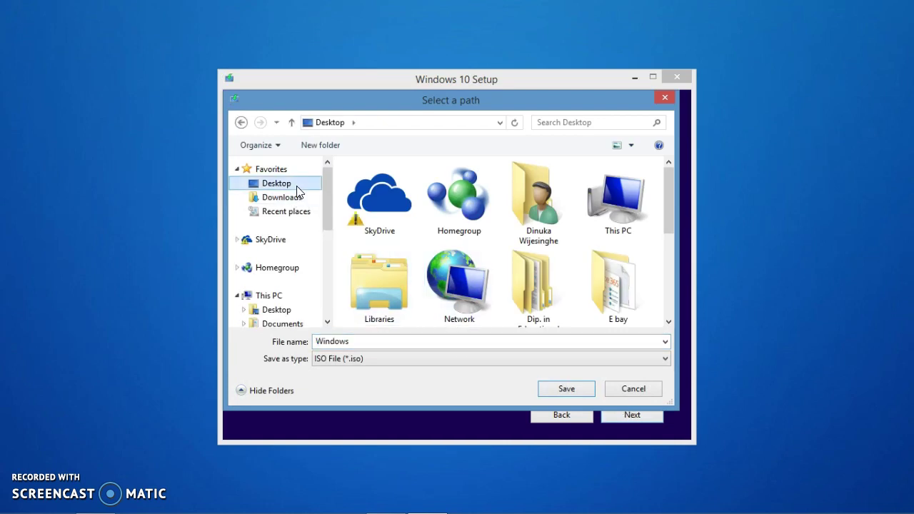
left_click(565, 387)
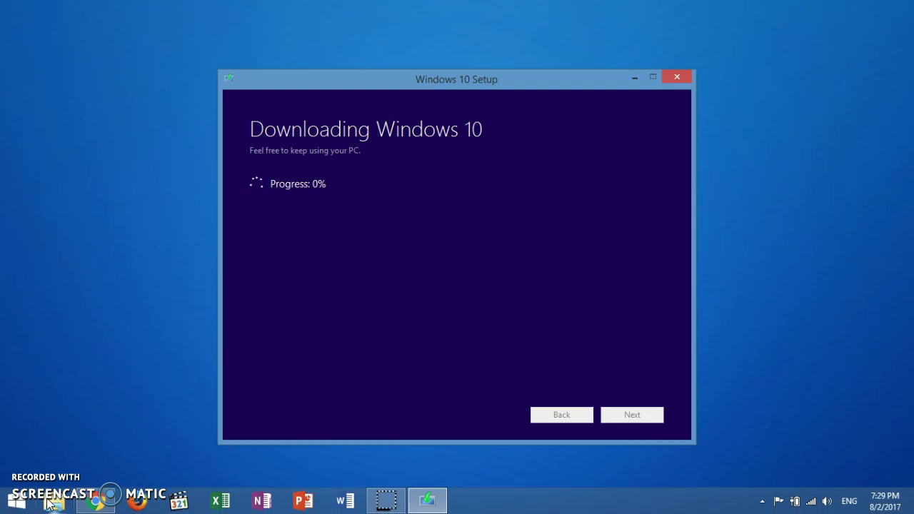
- Find the Windows disc image in OS > Windows 10 Pro ORGINAL on the SOFT (F:) drive and examine its available actions
left_click(53, 496)
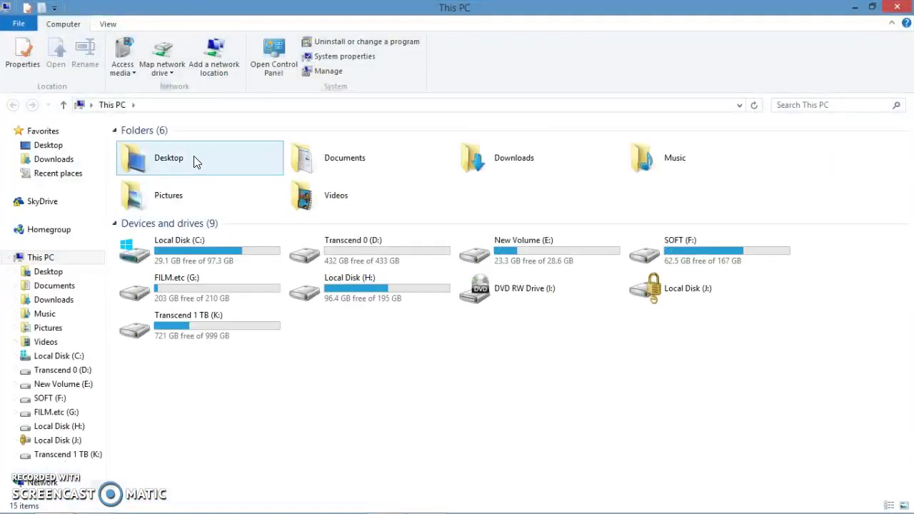
double_click(719, 246)
double_click(441, 175)
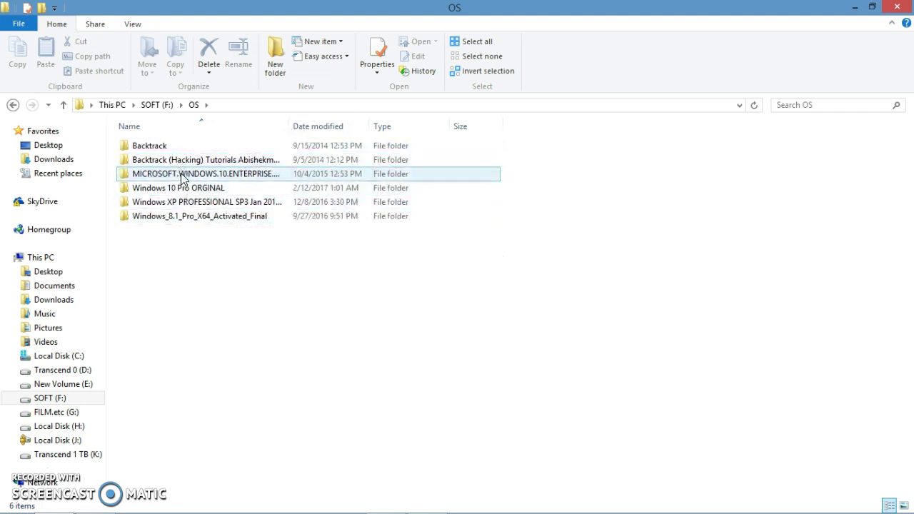
double_click(199, 190)
left_click(176, 145)
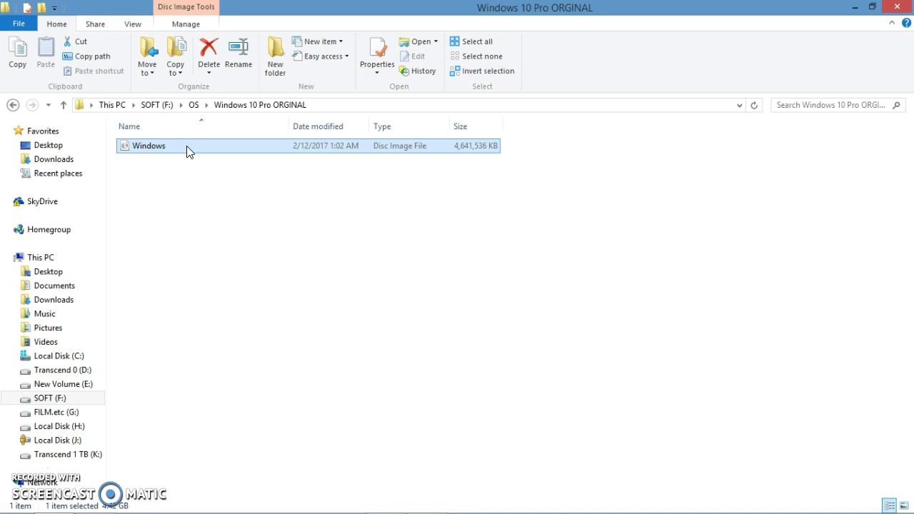
right_click(186, 146)
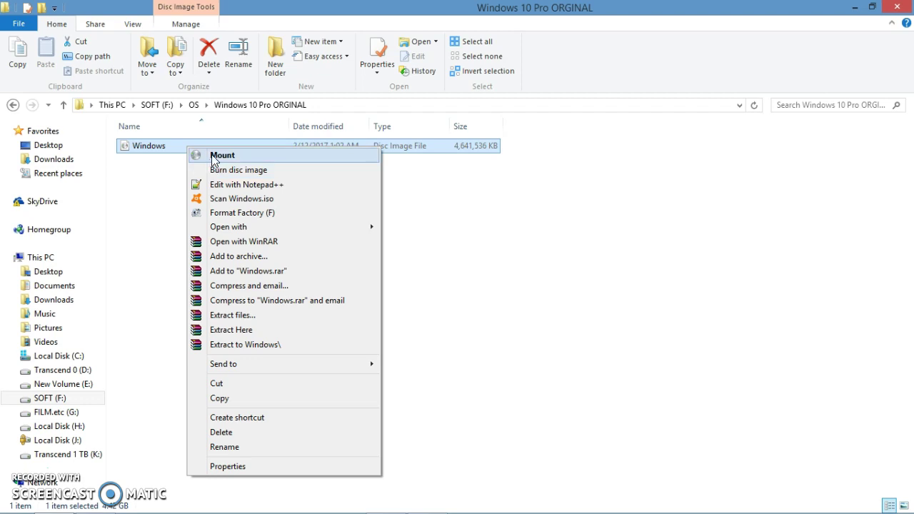
left_click(465, 183)
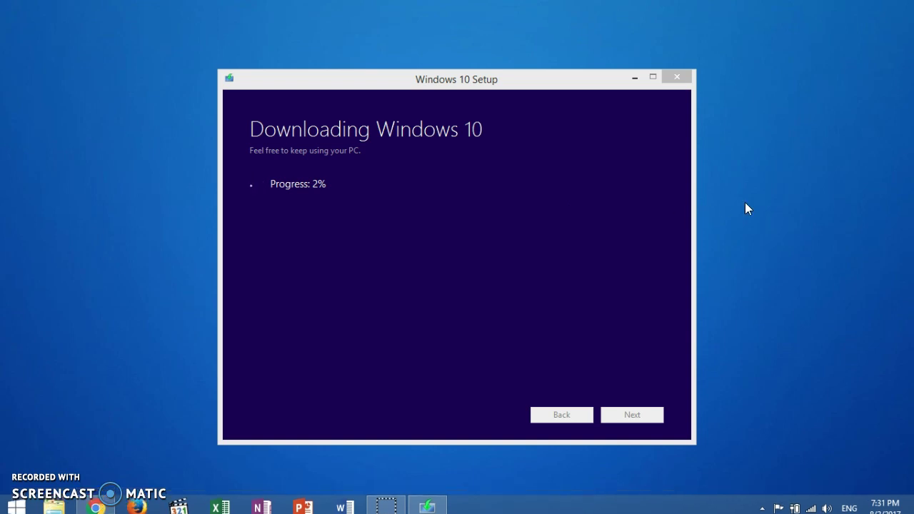
- Minimize the Windows 10 Setup window while the download runs
left_click(635, 78)
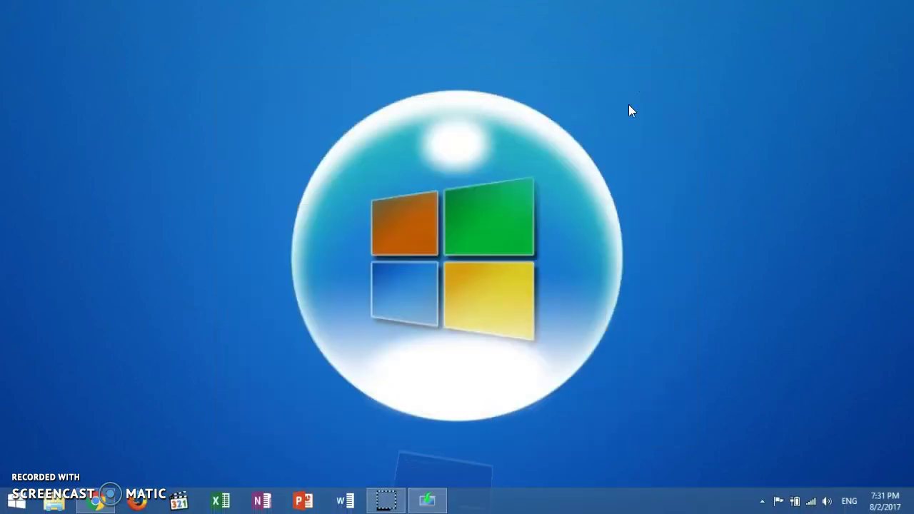